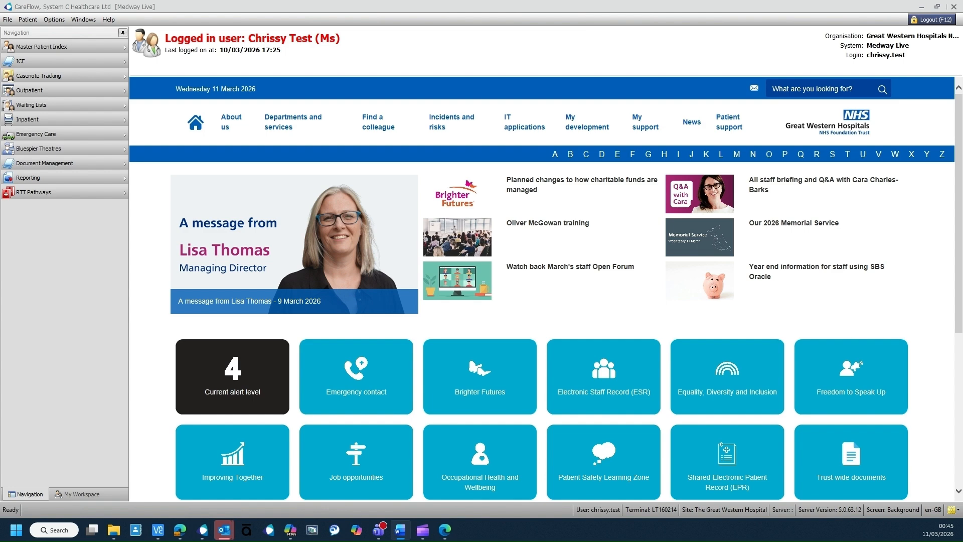
Step: Under Inpatient, open Admission Requests filtered by 'GWH - Trust Removed and Expected Admission Requests'
left_click(49, 121)
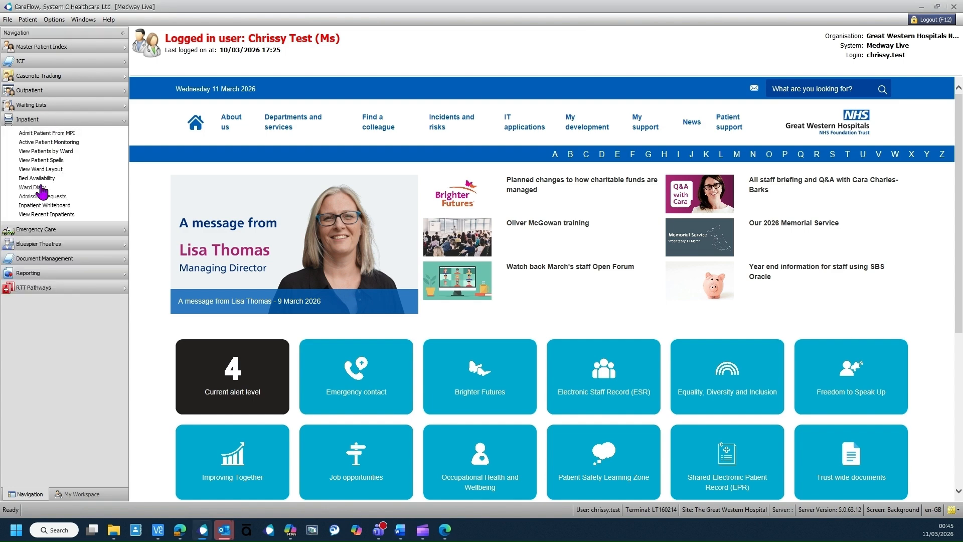
left_click(40, 196)
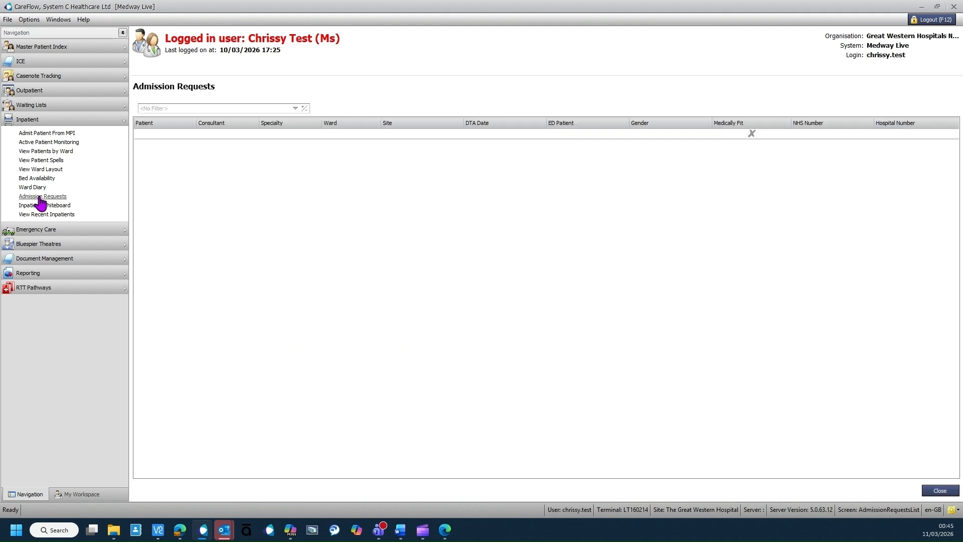
left_click(244, 108)
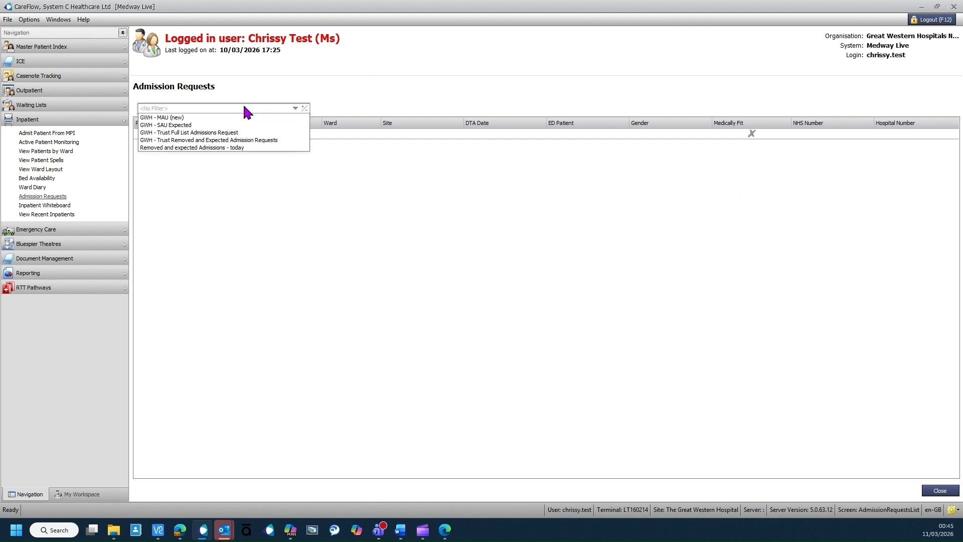
left_click(231, 141)
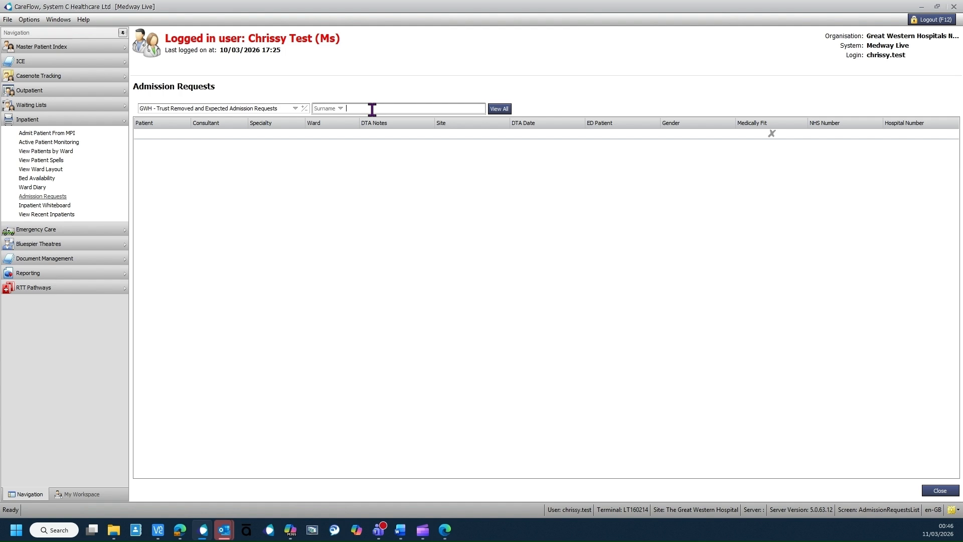
Step: Search admission requests by Local ID using the test patient's hospital number
left_click(341, 109)
left_click(362, 143)
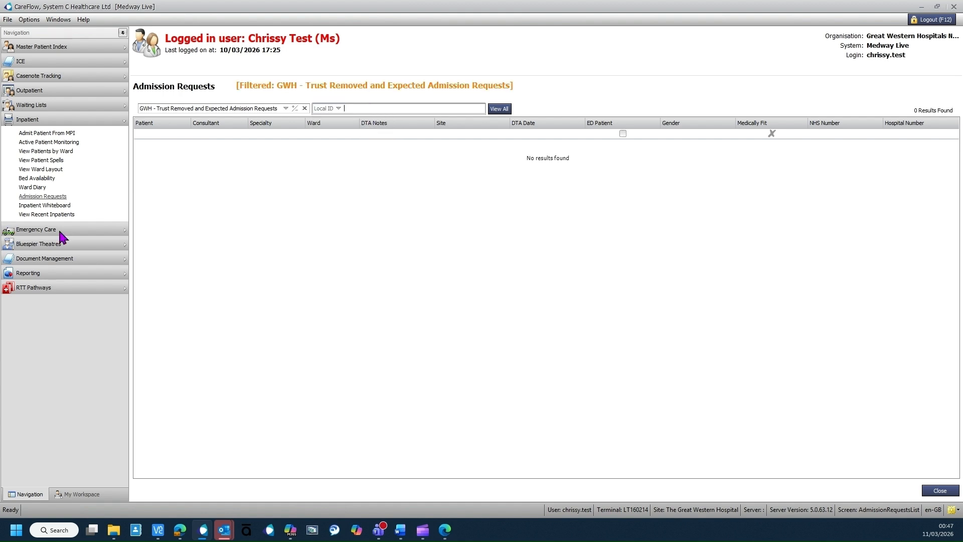
left_click(495, 109)
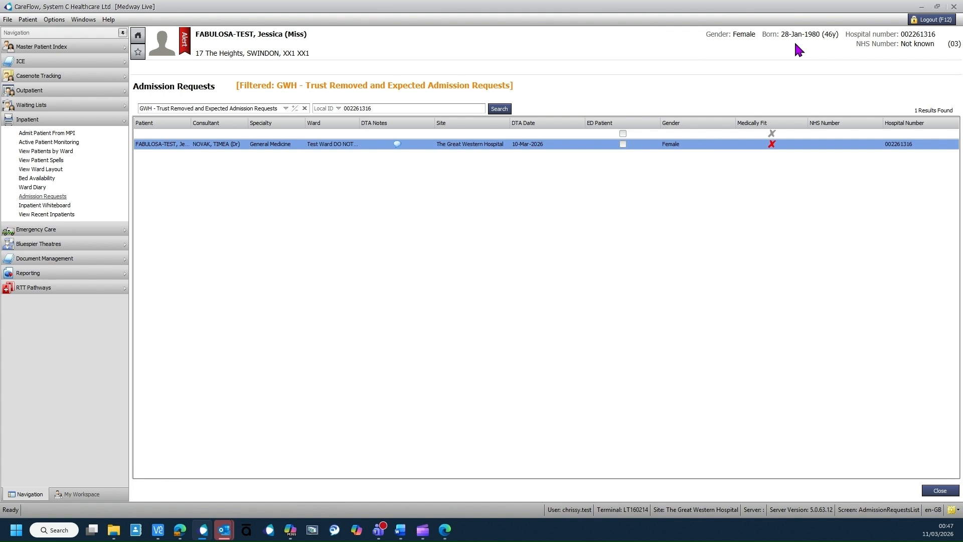
Step: Open the Admit Patient form for the patient's General Medicine admission request
right_click(187, 149)
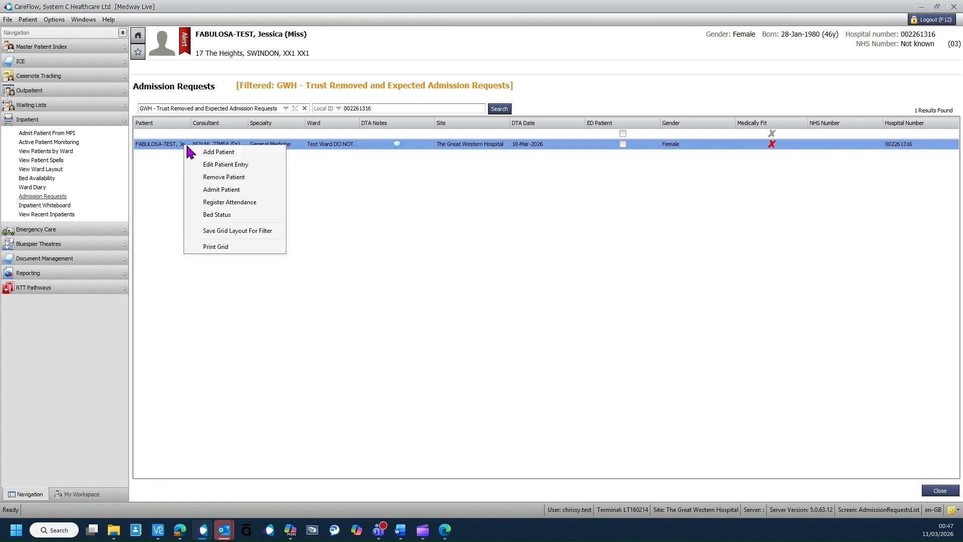
left_click(225, 191)
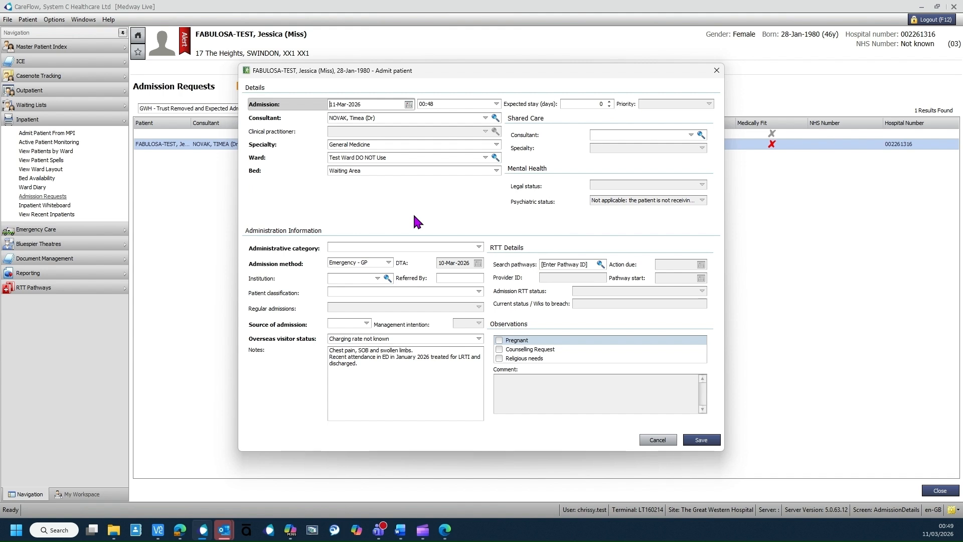
Step: Admit the patient as NHS Patient with source of admission Residence - Private, and save
left_click(377, 249)
left_click(359, 254)
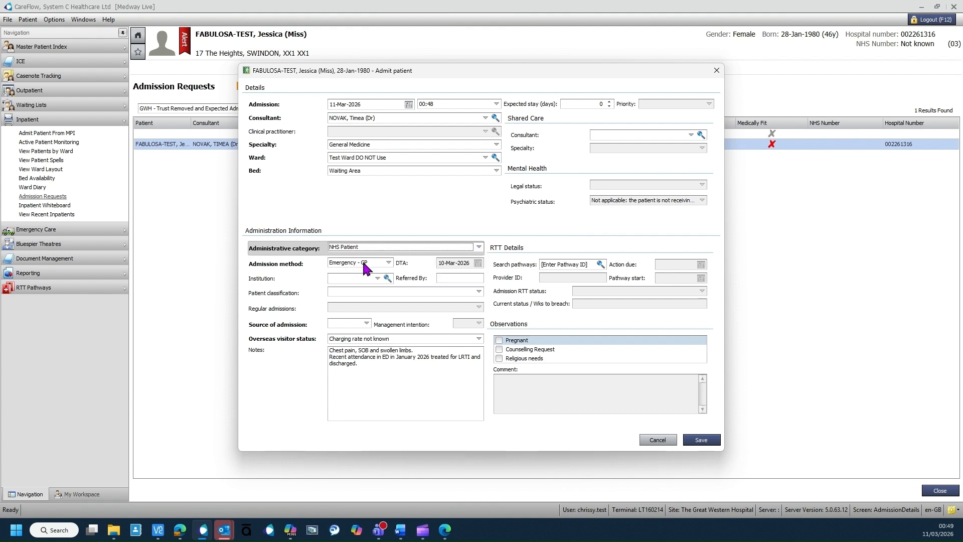
left_click(366, 323)
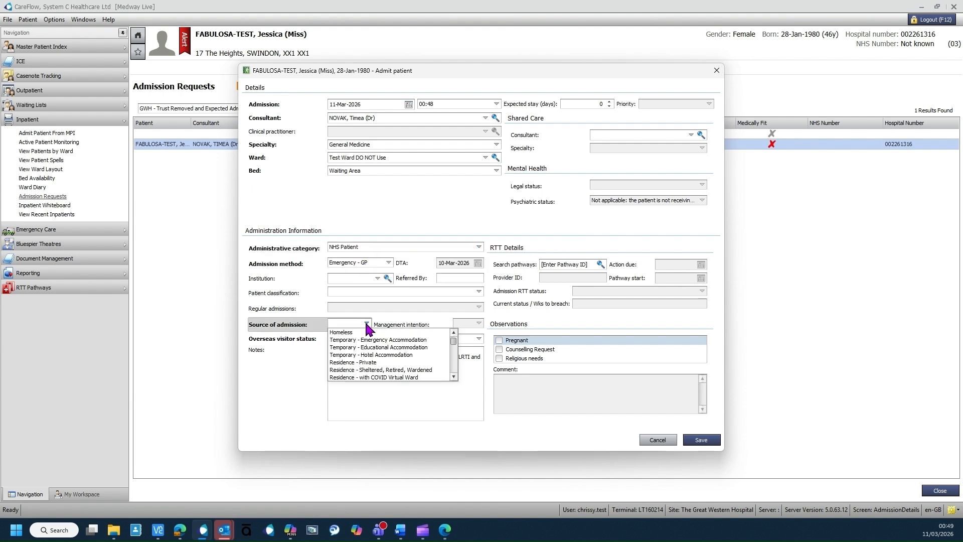
left_click(364, 362)
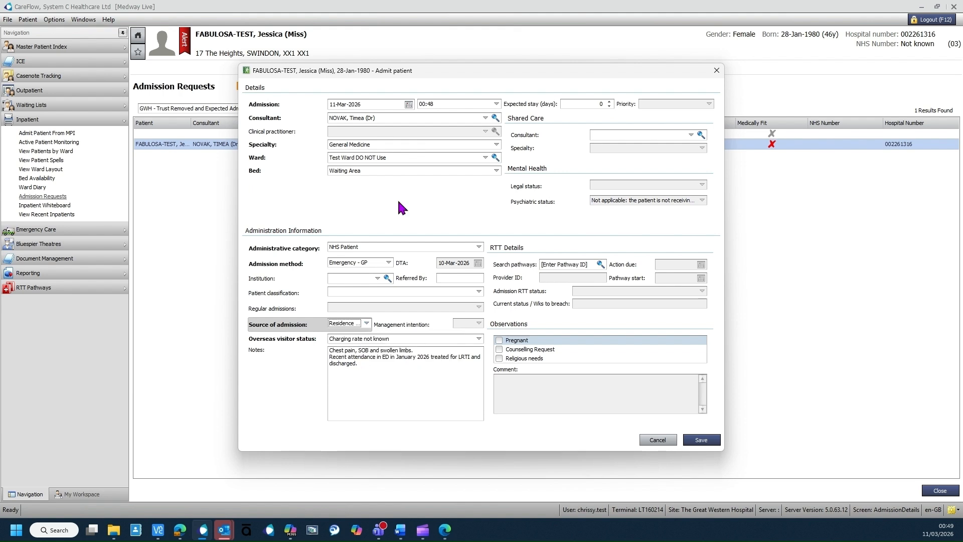
left_click(697, 440)
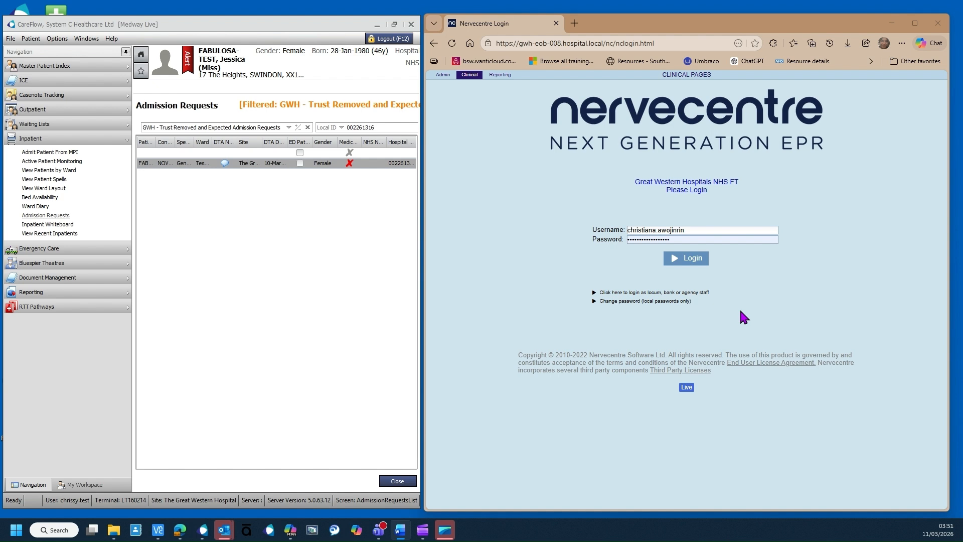
Step: Log in to Nervecentre, switch the patient list to TEST and show Patient Detail
left_click(687, 257)
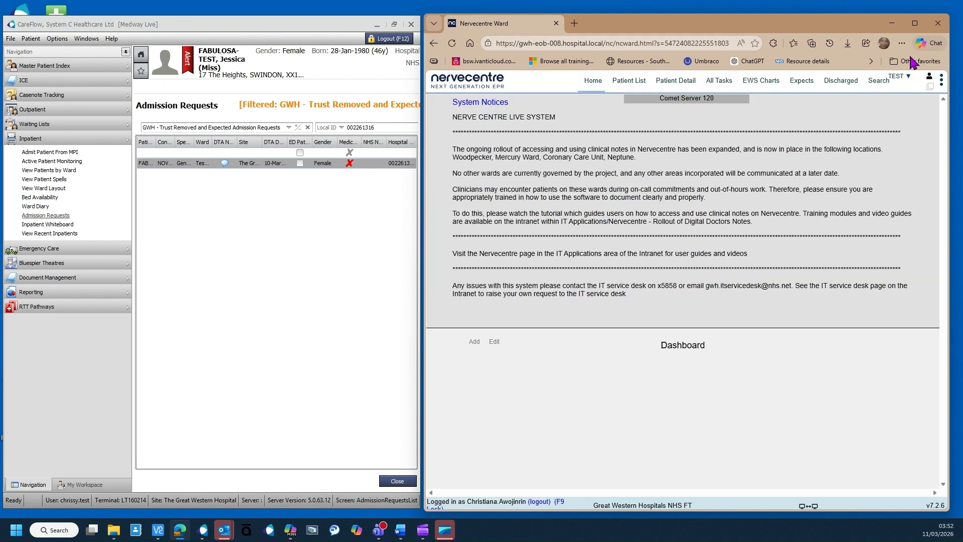
left_click(895, 80)
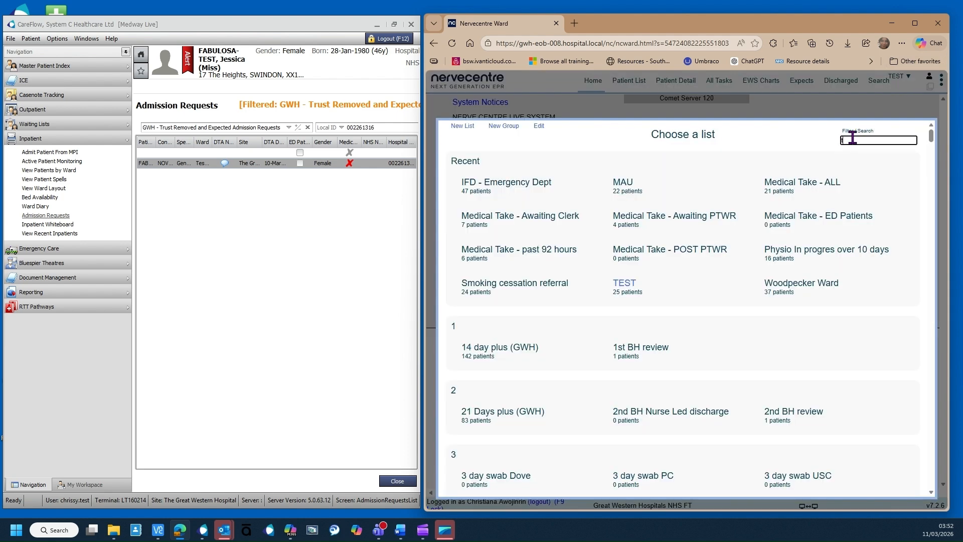
type("test")
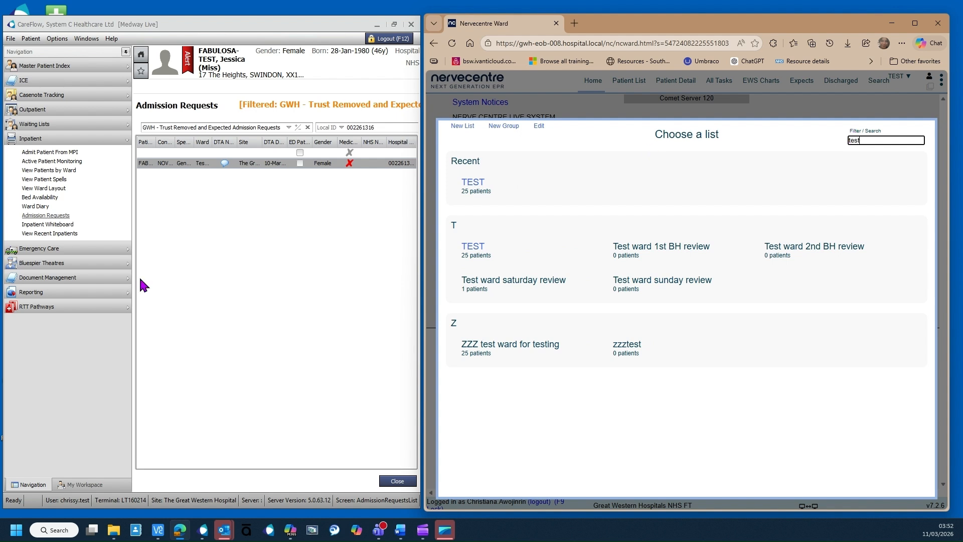
left_click(472, 253)
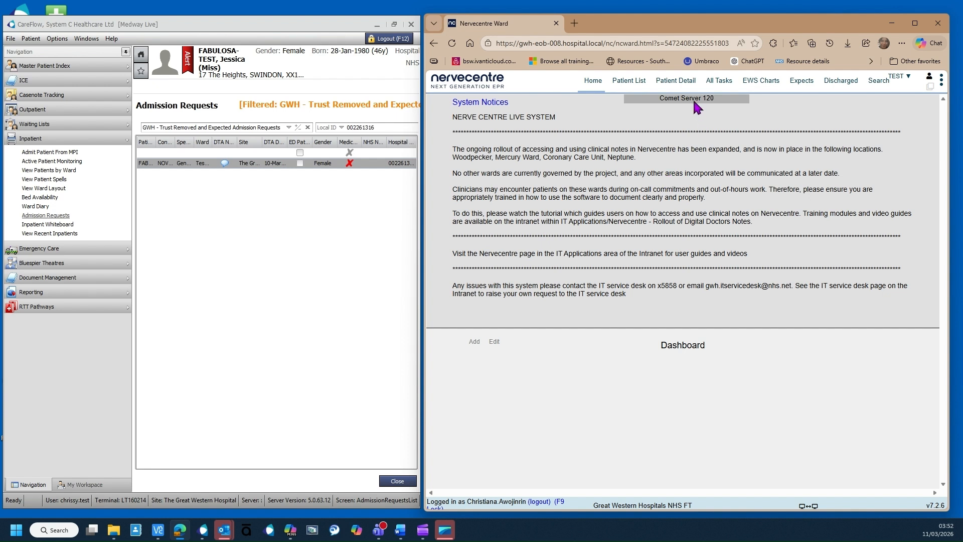
left_click(681, 85)
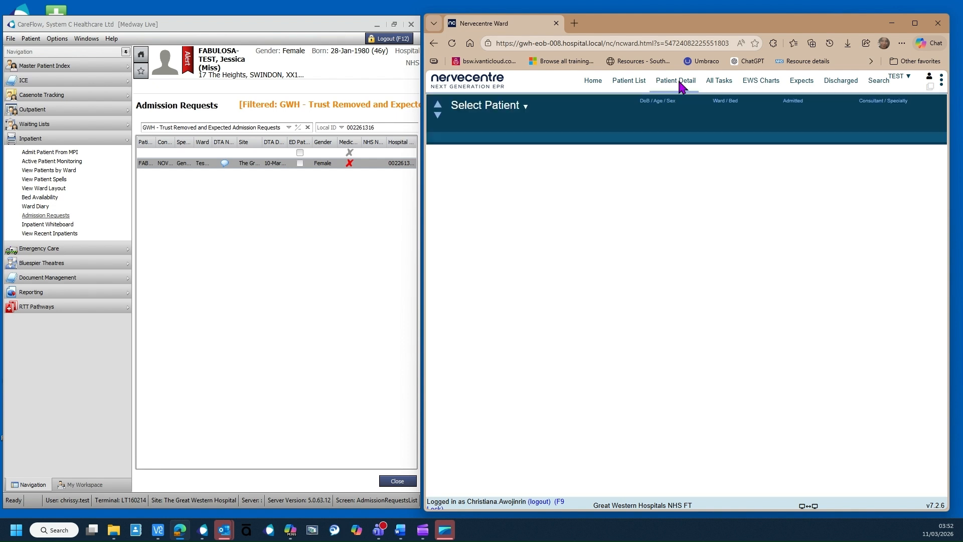
Step: Open the test patient's record on Test Ward DO NOT Use from the TEST list
left_click(490, 114)
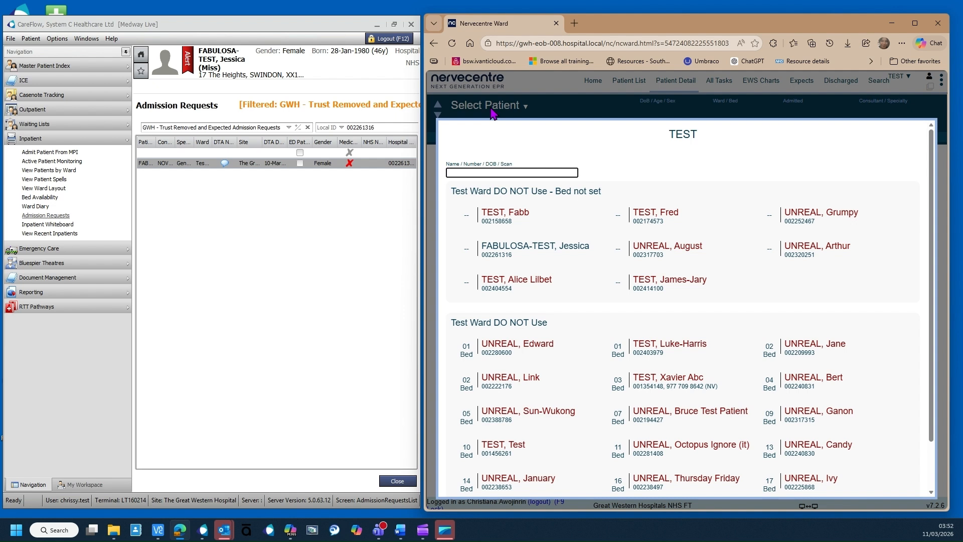
left_click(521, 254)
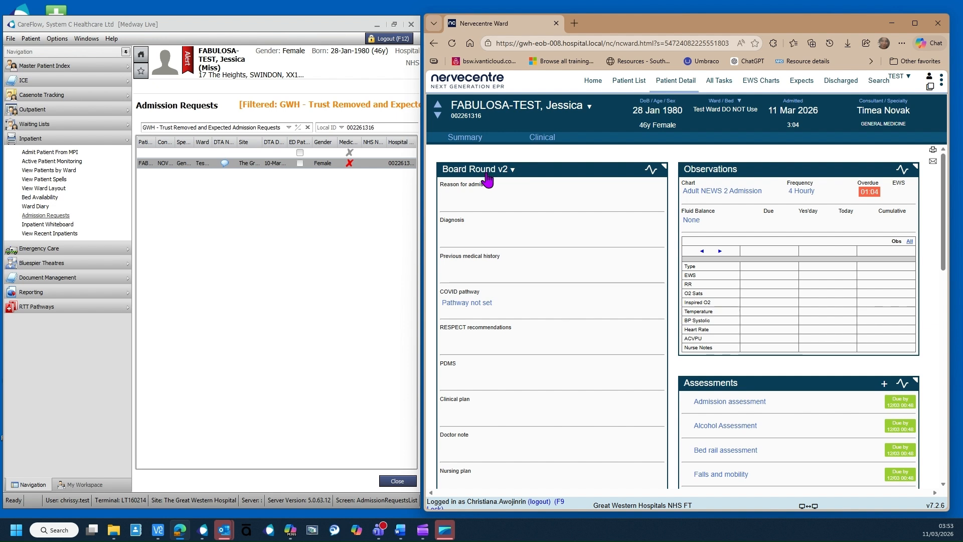
Step: Change the notes profile from Board Round v2 to Medical Take
left_click(513, 171)
scroll(522, 356, "down", 4)
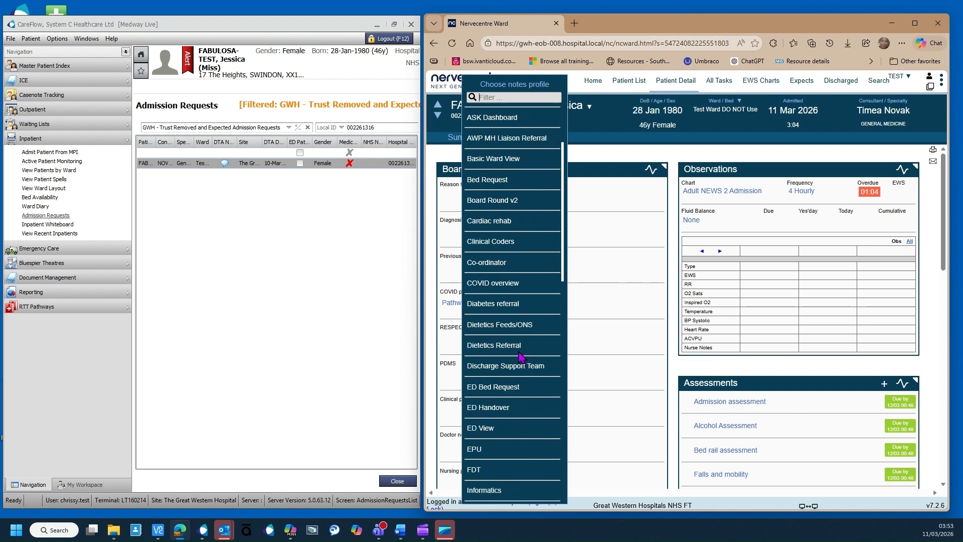
scroll(520, 357, "down", 3)
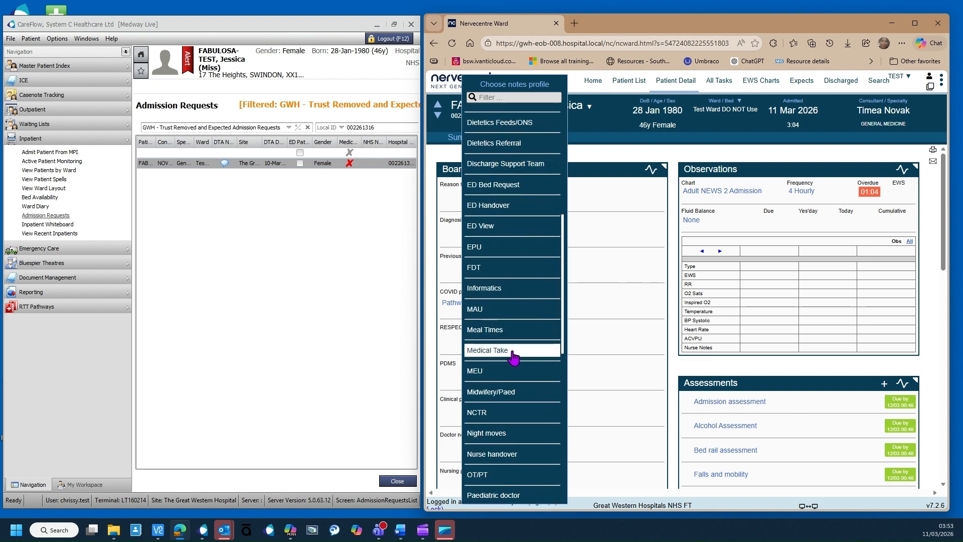
left_click(513, 351)
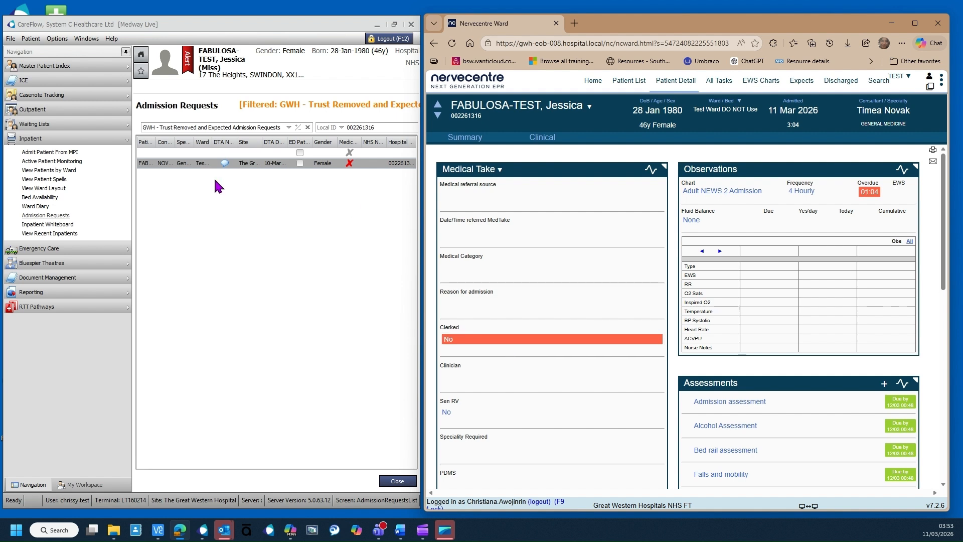
Step: View the patient's Bed Request in CareFlow and open Nervecentre's medical referral source choices
right_click(206, 162)
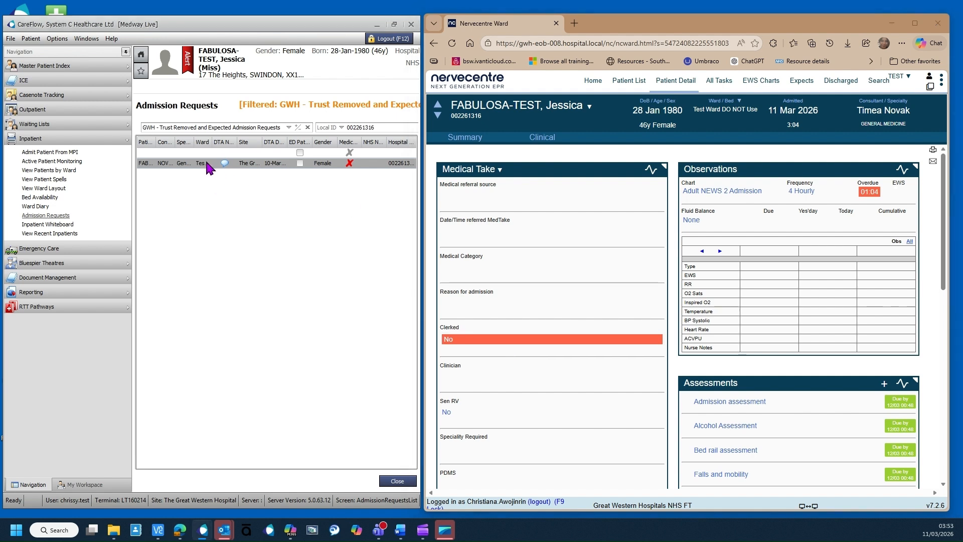
left_click(234, 179)
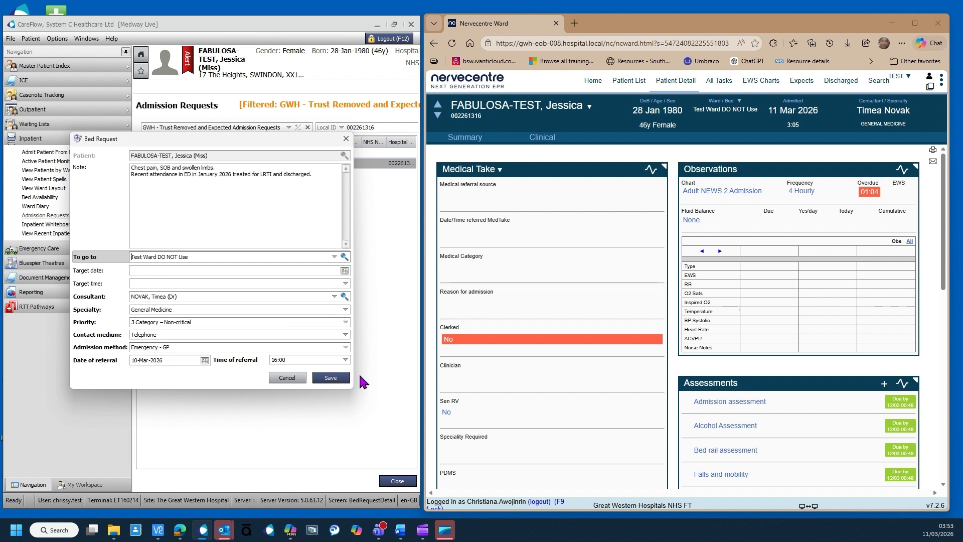
left_click(475, 202)
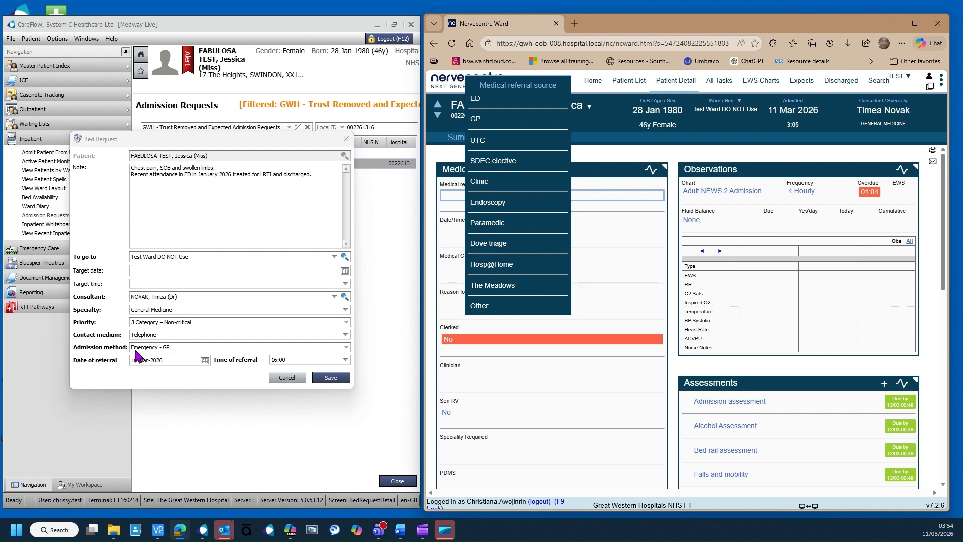
Step: Set medical referral source to GP and referral date/time to 10 Mar 2026 16:00
left_click(490, 122)
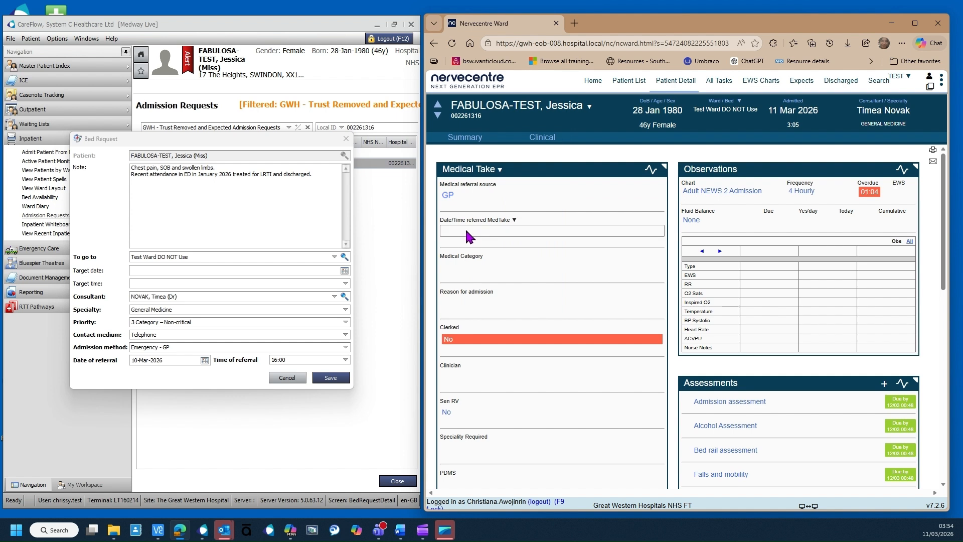
left_click(466, 232)
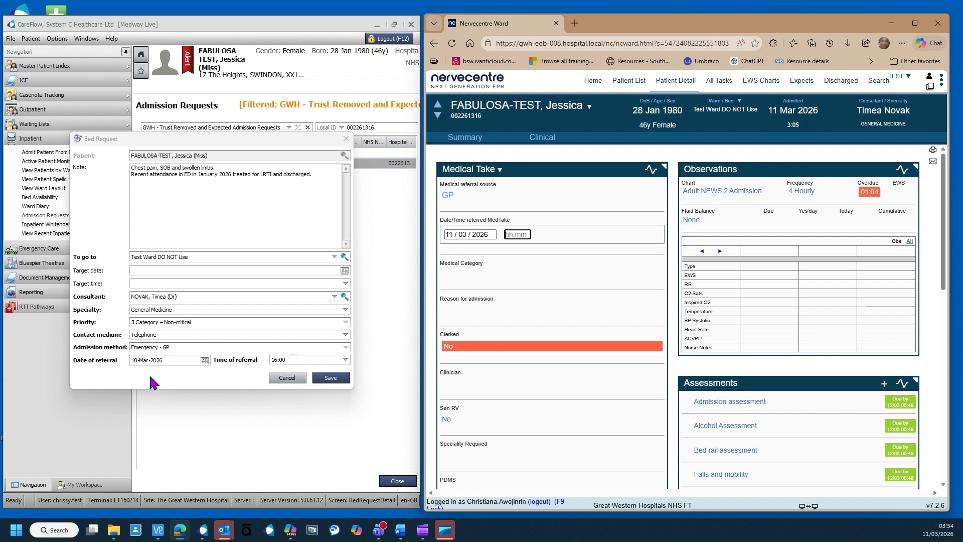
left_click(451, 235)
left_click(490, 230)
Step: Copy the entire Bed Request note text in CareFlow
left_click(181, 188)
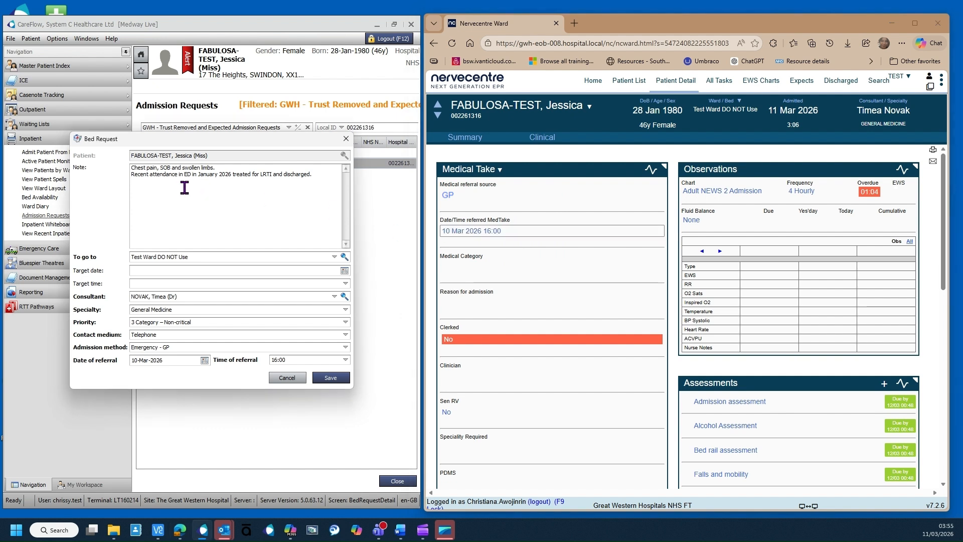
right_click(182, 188)
left_click(220, 266)
key("ctrl+c")
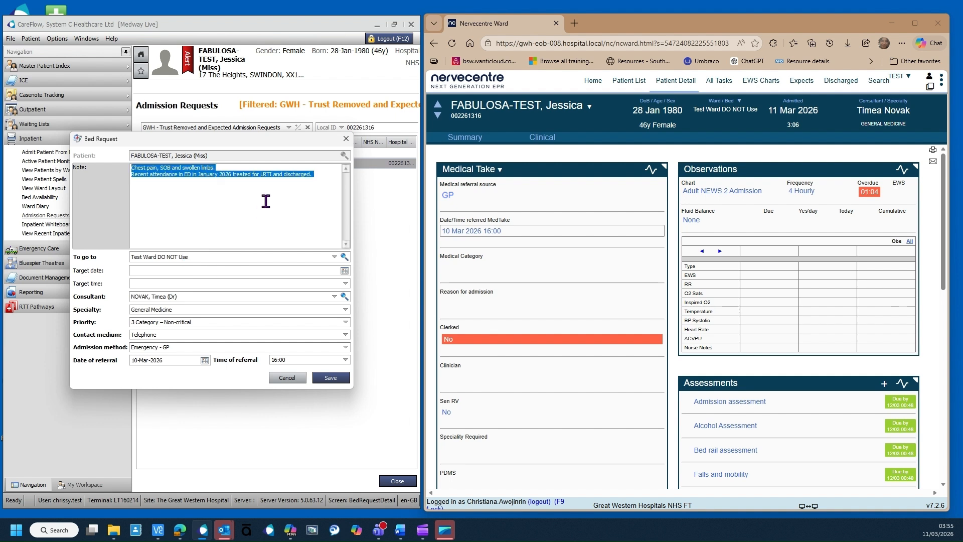
right_click(186, 171)
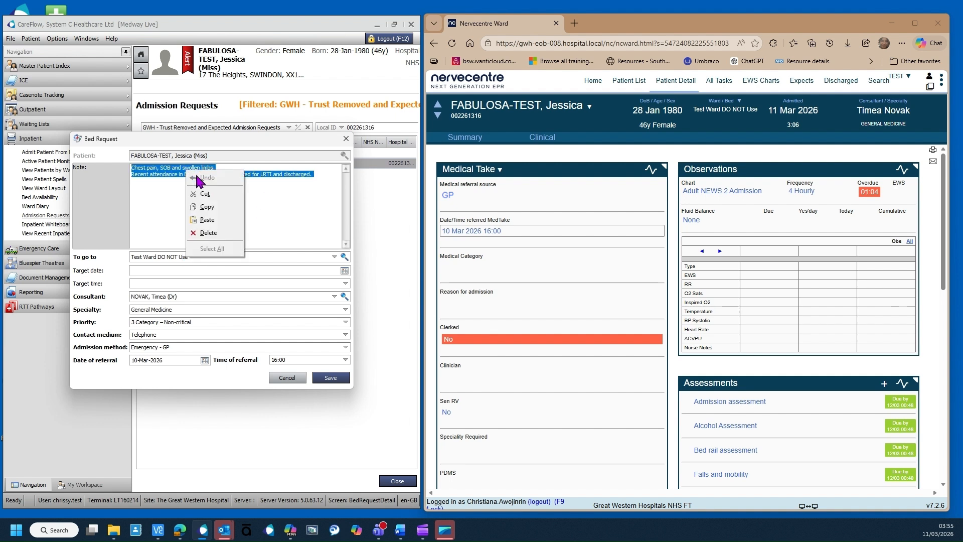
left_click(210, 203)
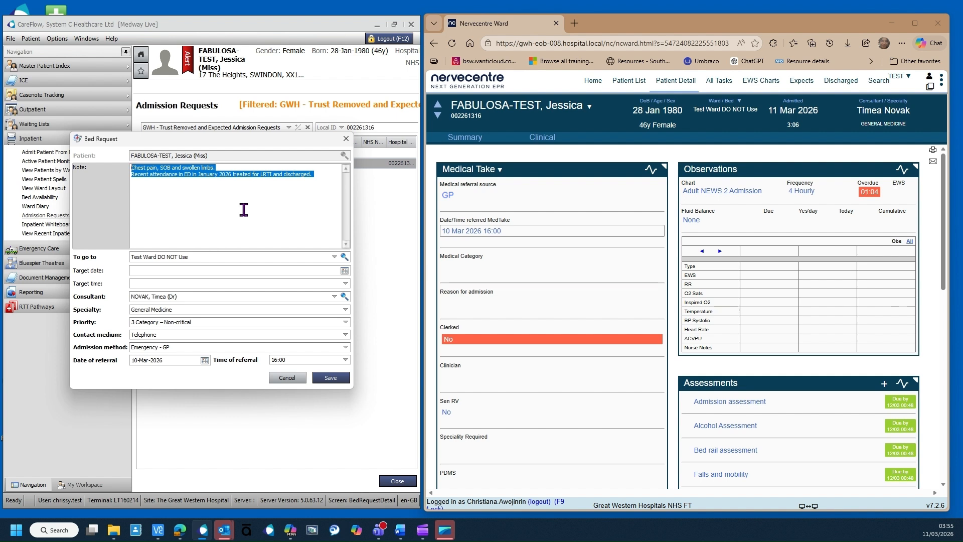
Step: Paste the note (chest pain, SOB, swollen limbs) as Reason for admission and save
left_click(494, 303)
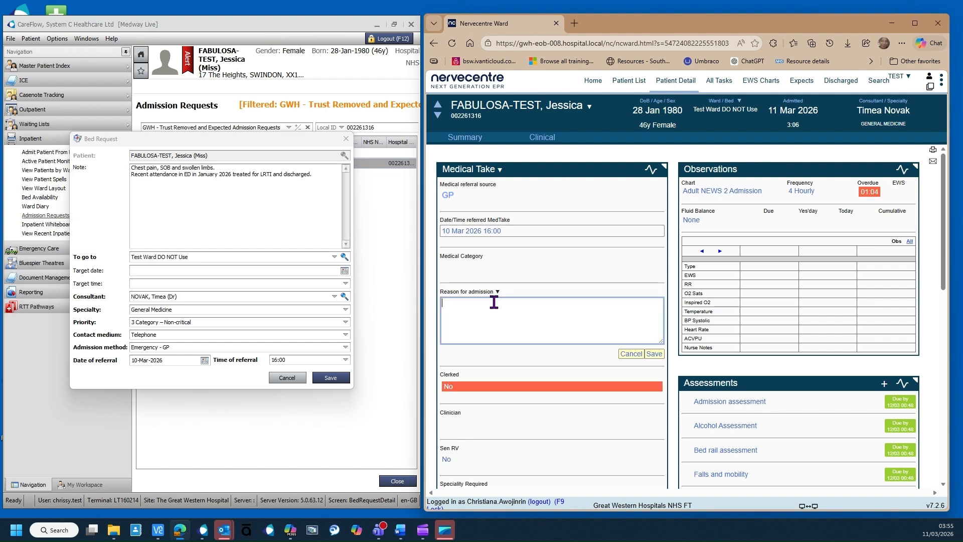
key("ctrl+v")
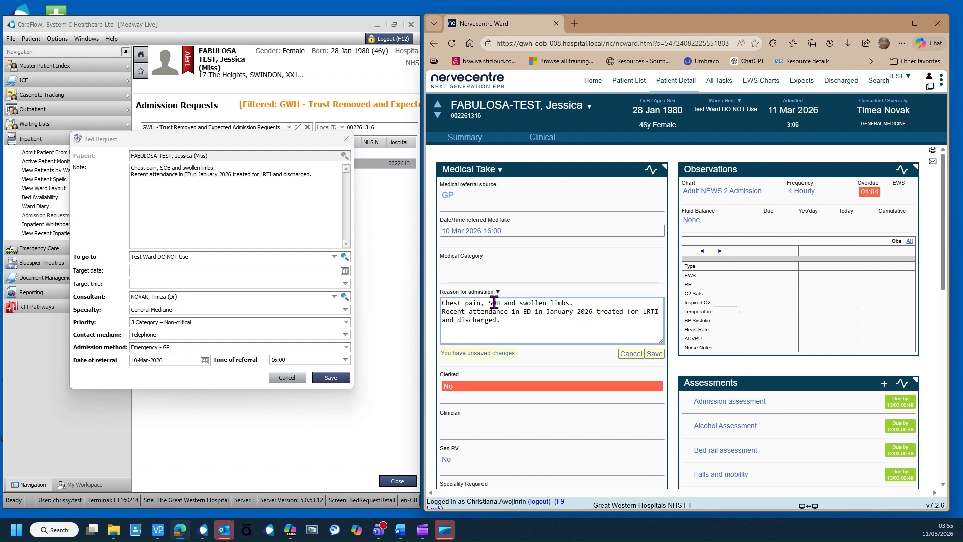
left_click(654, 354)
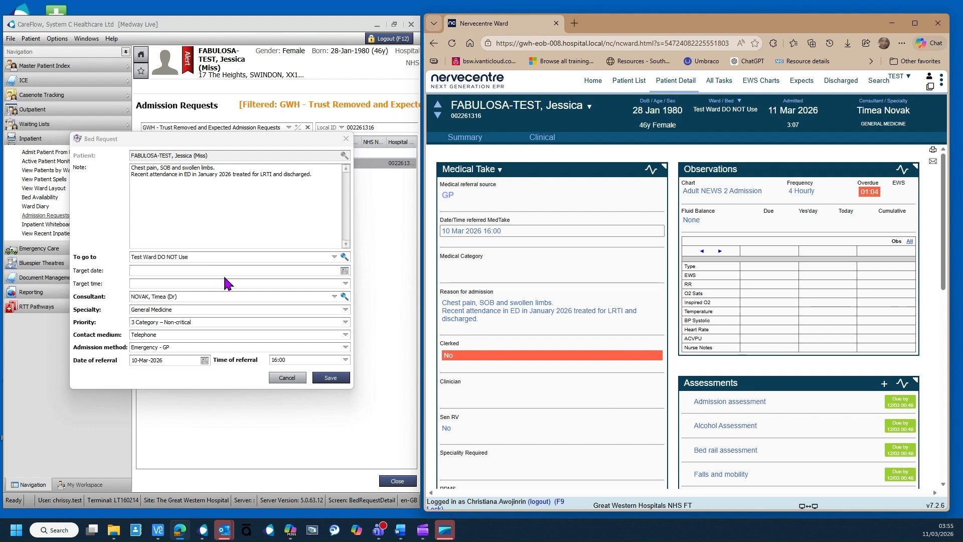
Step: Cancel the bed request without changes and return to the Admission Requests list
left_click(282, 379)
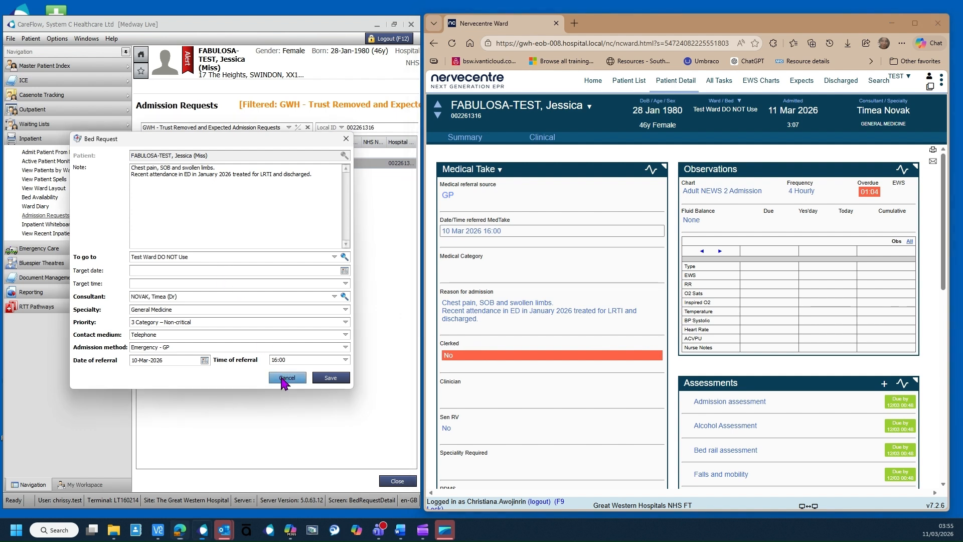